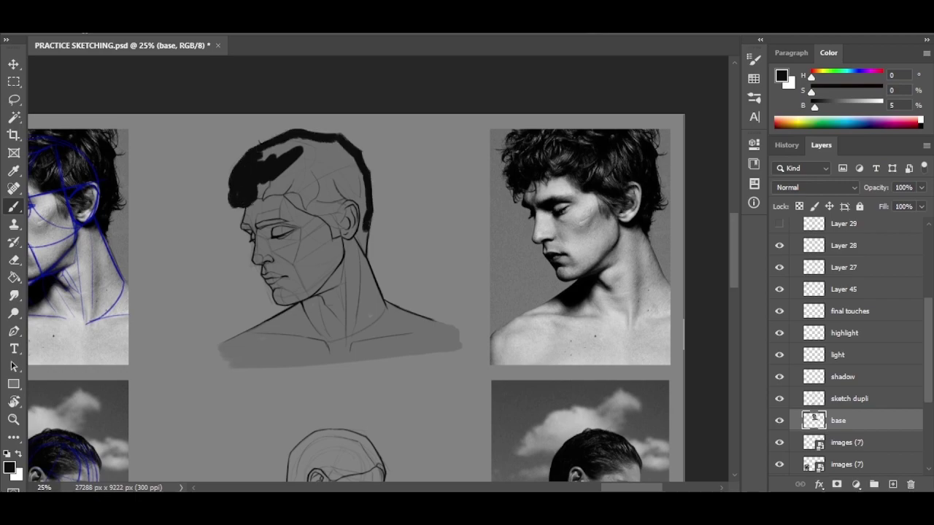
Fill the upper portrait's hair silhouette with near-black on the base layer and tidy its edges.
mouse_move(263, 149)
mouse_down()
mouse_move(323, 178)
mouse_move(321, 219)
mouse_move(351, 200)
mouse_move(366, 245)
mouse_up()
drag(359, 175, 365, 263)
drag(342, 219, 336, 235)
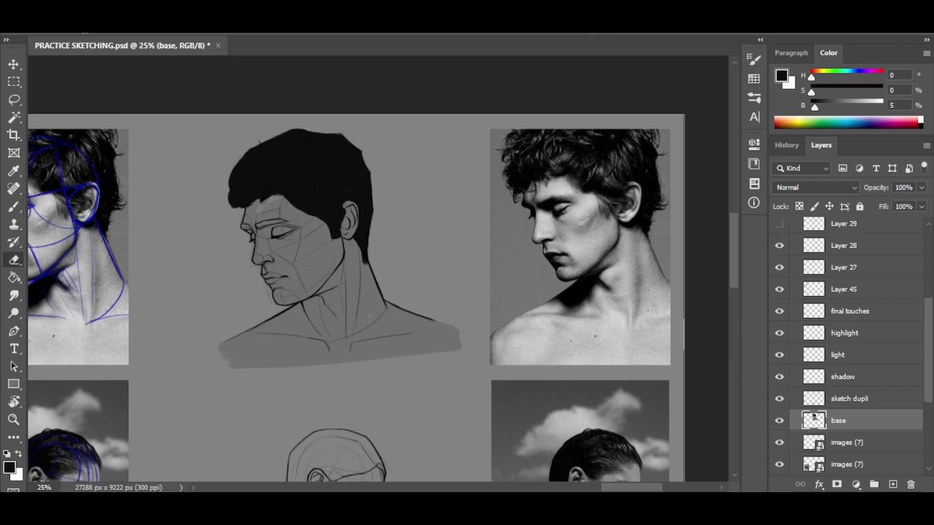
alt+click(271, 198)
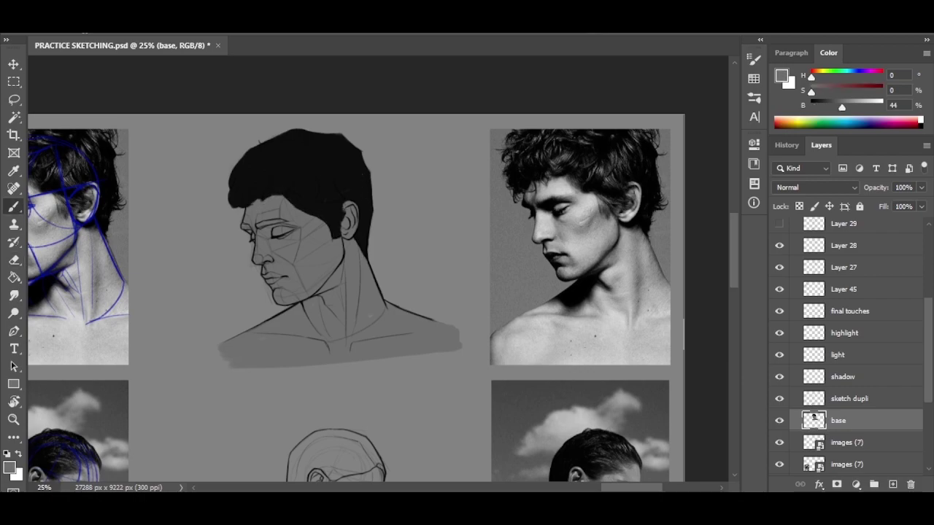
alt+click(299, 157)
drag(350, 292, 325, 275)
alt+click(346, 308)
Paint near-black shadows over the eyebrows, eyes and lips on the shadow layer.
click(843, 376)
alt+click(307, 167)
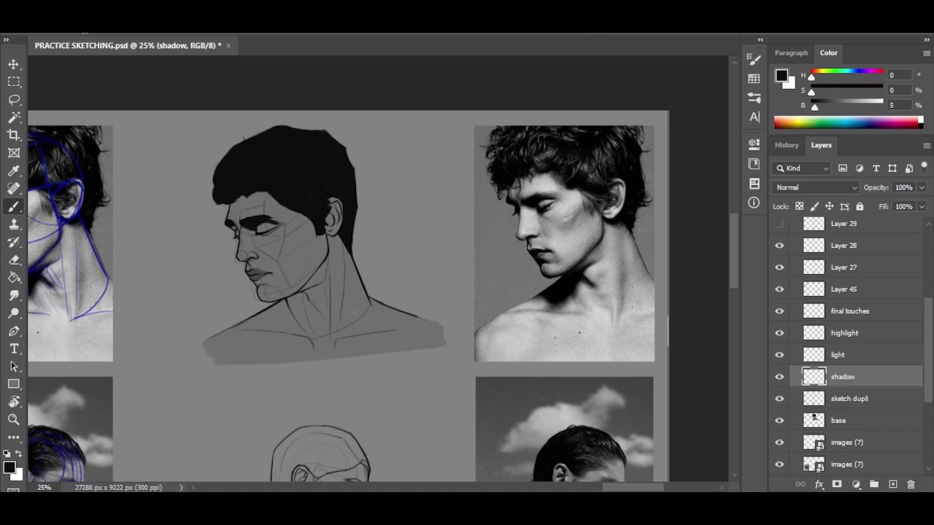
drag(238, 237, 231, 223)
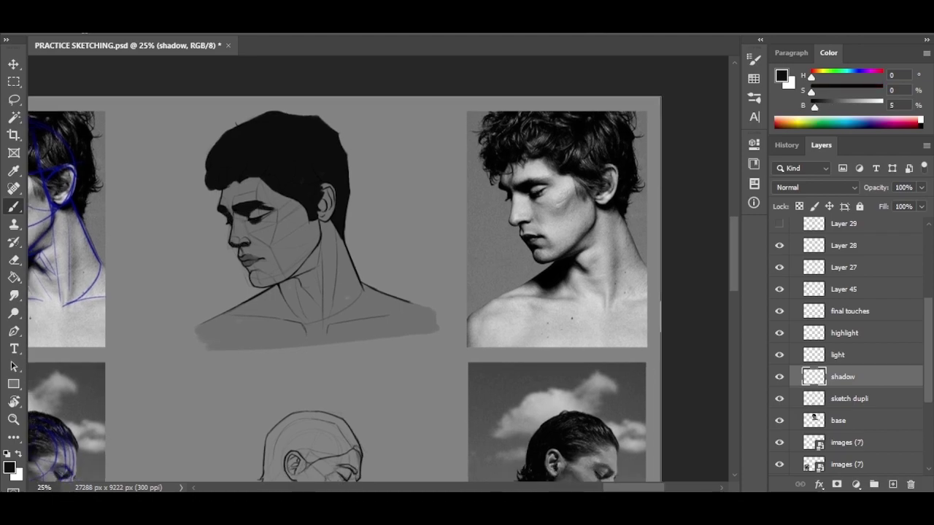
Block in the dark jawline and the cast shadow beneath the chin on the shadow layer.
mouse_move(259, 276)
mouse_down()
mouse_move(295, 289)
mouse_move(346, 258)
mouse_up()
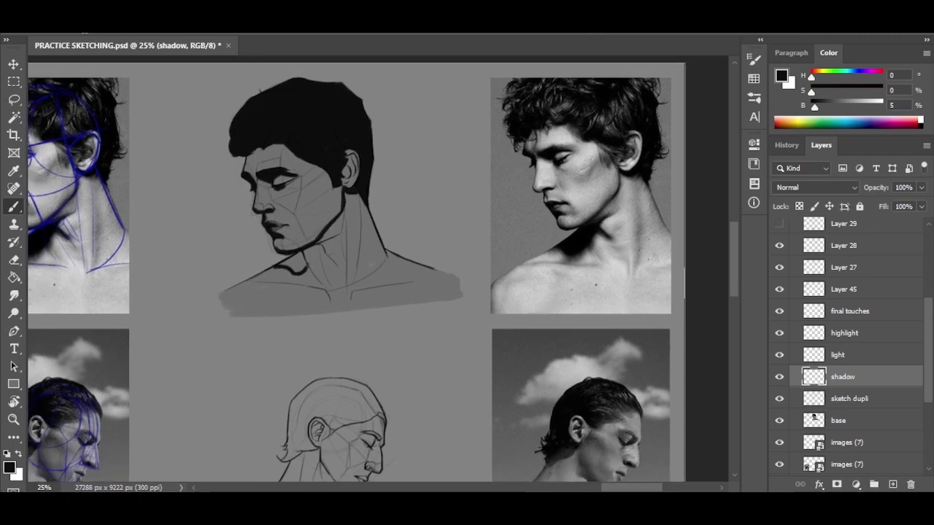
mouse_move(306, 262)
mouse_down()
mouse_move(335, 316)
mouse_move(287, 317)
mouse_move(347, 284)
mouse_move(365, 286)
mouse_move(360, 294)
mouse_up()
key(e)
key(b)
Paint the lit planes of the forehead, nose and cheekbone in 60% grey on the light layer.
alt+click(424, 394)
key(alt+bracketright)
mouse_move(292, 241)
mouse_down()
mouse_move(300, 260)
mouse_move(292, 271)
mouse_up()
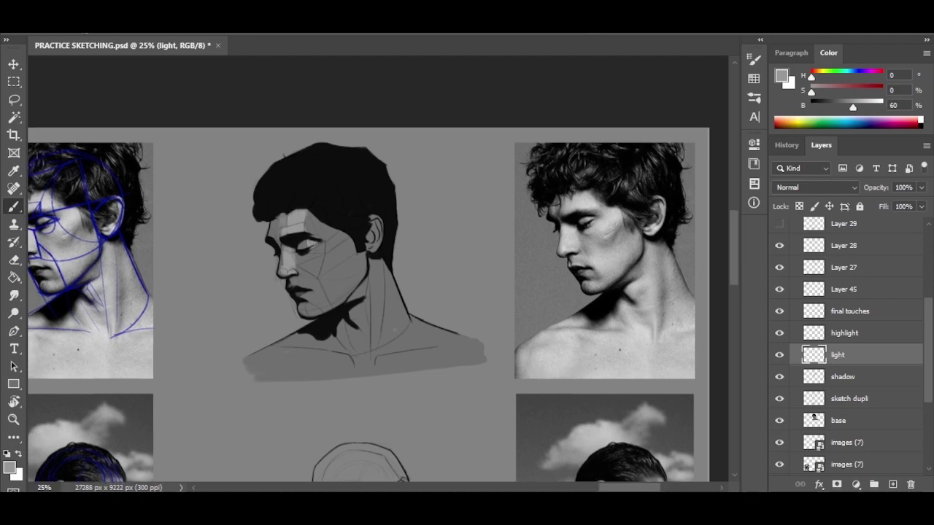
drag(300, 271, 272, 267)
drag(318, 227, 295, 251)
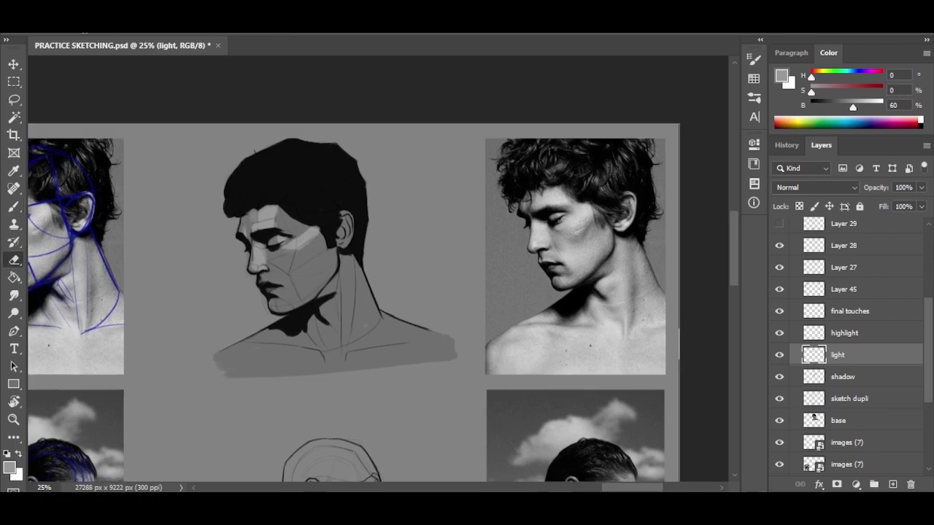
key(e)
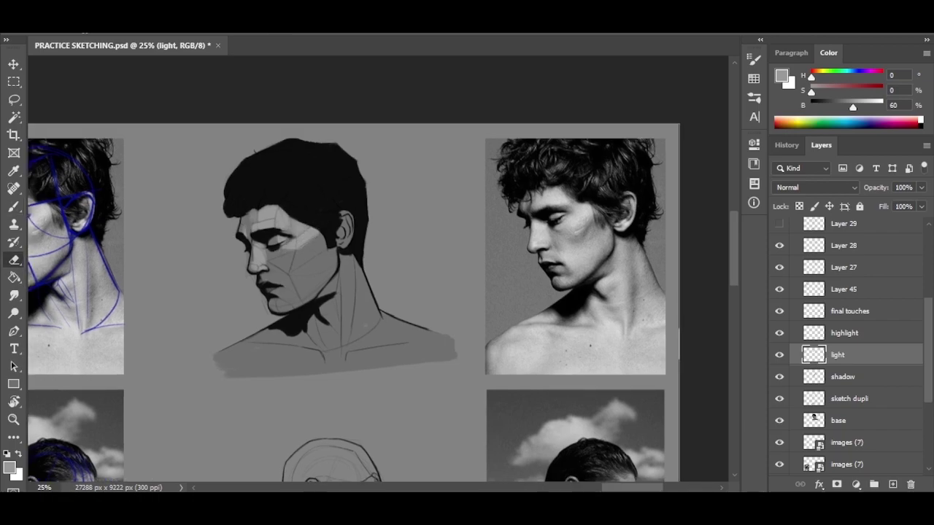
Fill the lit cheek, jaw and chin planes with the light grey, trimming the edges with the Eraser.
key(b)
drag(273, 275, 298, 298)
key(e)
key(b)
key(e)
mouse_move(324, 248)
mouse_down()
mouse_move(299, 292)
mouse_move(334, 269)
mouse_up()
key(b)
key(e)
key(b)
key(e)
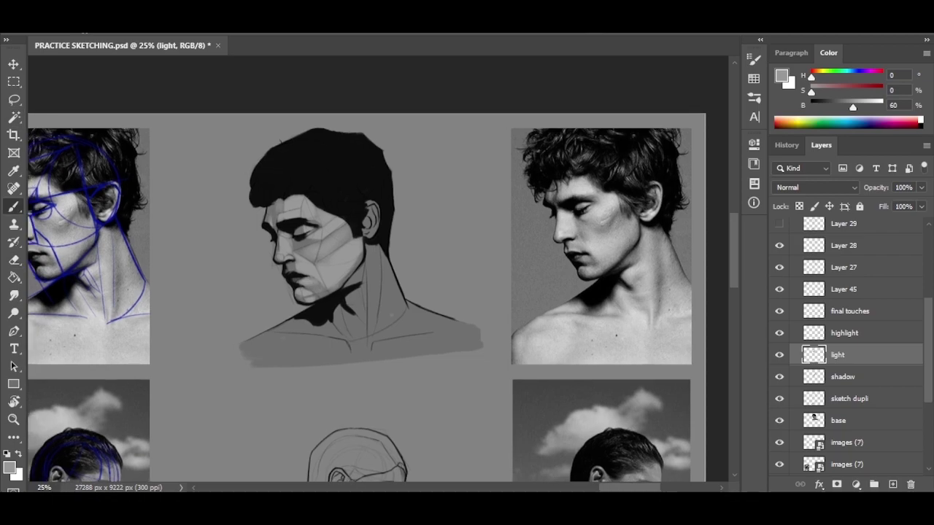
drag(285, 267, 290, 281)
key(b)
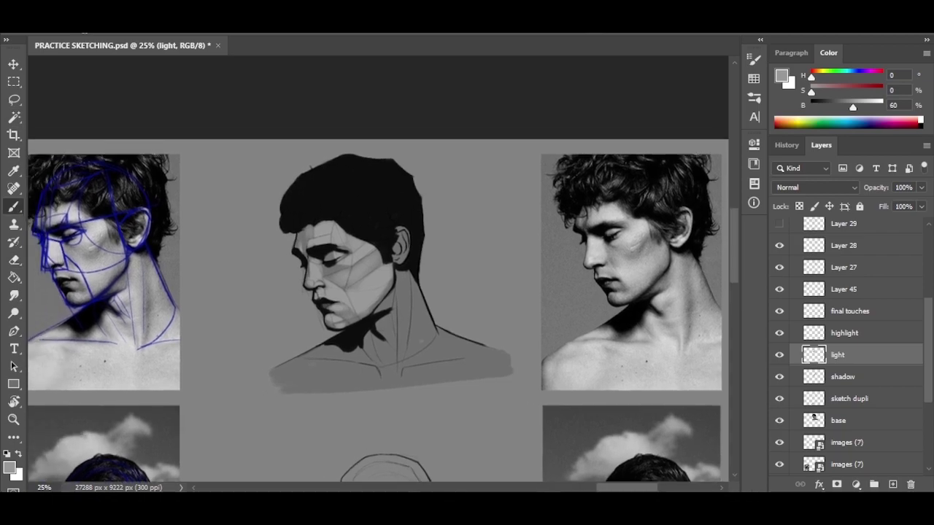
Block in the light grey planes along the neck and far shoulder, cleaning up the edges.
drag(389, 263, 390, 358)
key(e)
key(b)
mouse_move(389, 291)
mouse_down()
mouse_move(362, 302)
mouse_move(356, 347)
mouse_move(375, 357)
mouse_up()
drag(438, 291, 321, 289)
drag(270, 343, 343, 359)
mouse_move(273, 286)
mouse_down()
mouse_move(269, 337)
mouse_move(281, 340)
mouse_up()
key(e)
key(b)
Fill the base of the neck, the chest and the near shoulder with the light grey.
drag(219, 334, 241, 379)
drag(307, 292, 262, 292)
drag(204, 372, 318, 365)
drag(263, 292, 311, 292)
drag(135, 366, 223, 357)
mouse_move(156, 353)
mouse_down()
mouse_move(185, 341)
mouse_move(219, 354)
mouse_up()
key(e)
key(b)
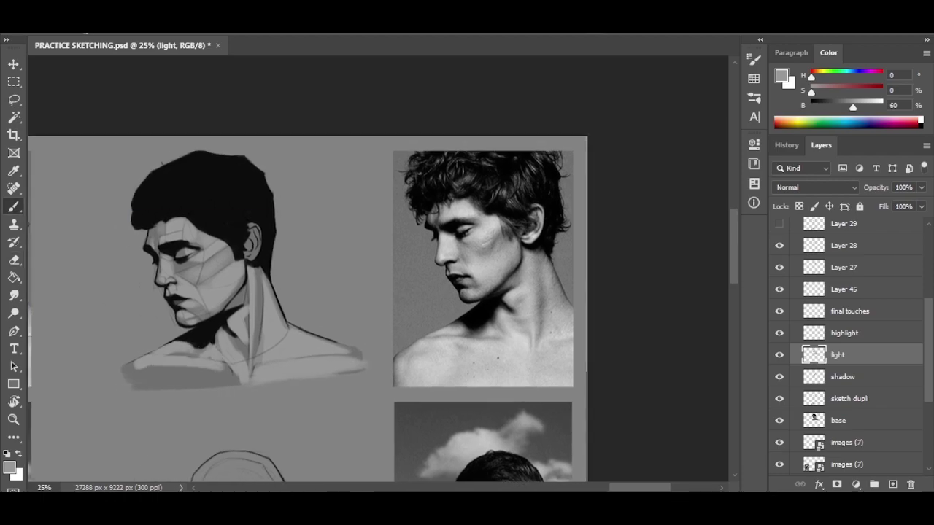
drag(365, 292, 363, 282)
mouse_move(140, 364)
mouse_down()
mouse_move(232, 358)
mouse_move(215, 368)
mouse_up()
mouse_move(364, 255)
mouse_down()
mouse_move(316, 302)
mouse_move(316, 290)
mouse_move(370, 280)
mouse_up()
Add 36% grey shadows to the neck and collarbones on the shadow layer, erasing excess paint.
alt+click(235, 334)
mouse_move(204, 263)
mouse_down()
mouse_move(248, 298)
mouse_move(230, 320)
mouse_move(242, 372)
mouse_up()
key(alt+bracketleft)
drag(263, 287, 264, 372)
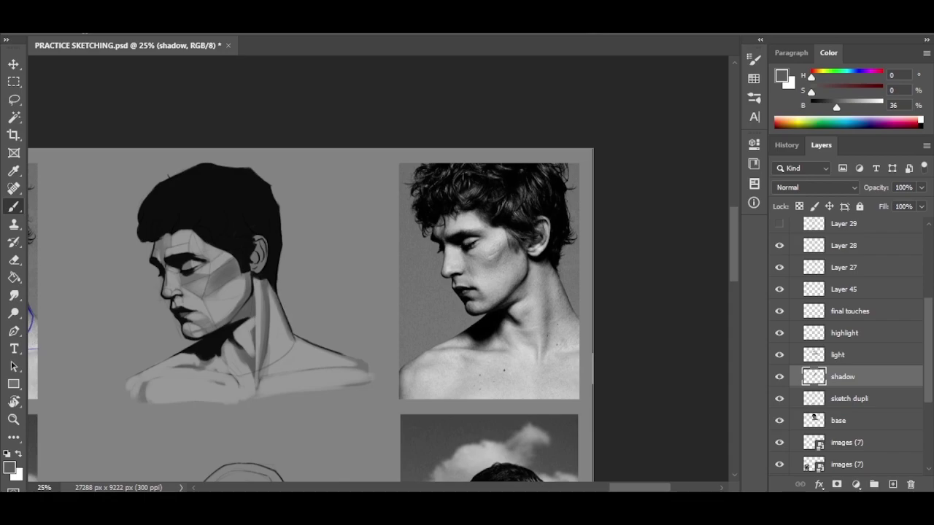
mouse_move(328, 350)
mouse_down()
mouse_move(376, 305)
mouse_move(360, 329)
mouse_up()
key(e)
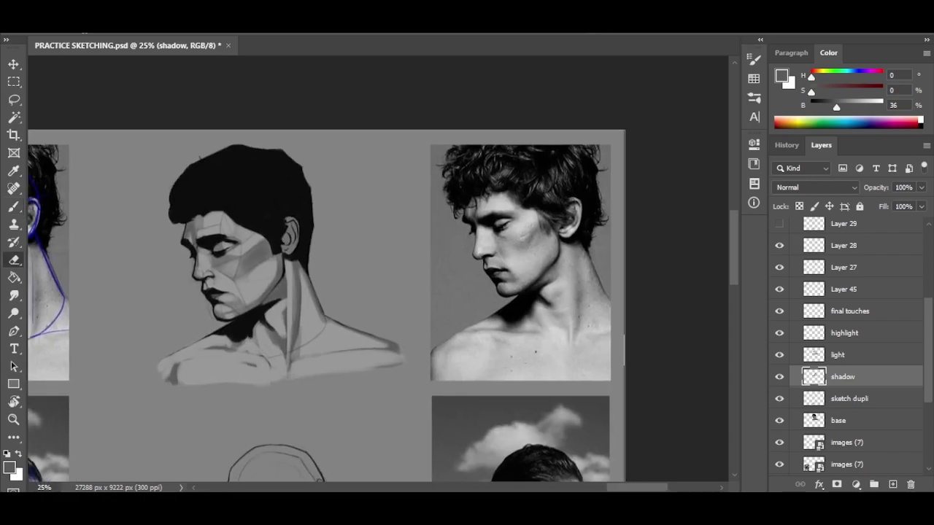
key(alt+bracketright)
key(alt+bracketleft)
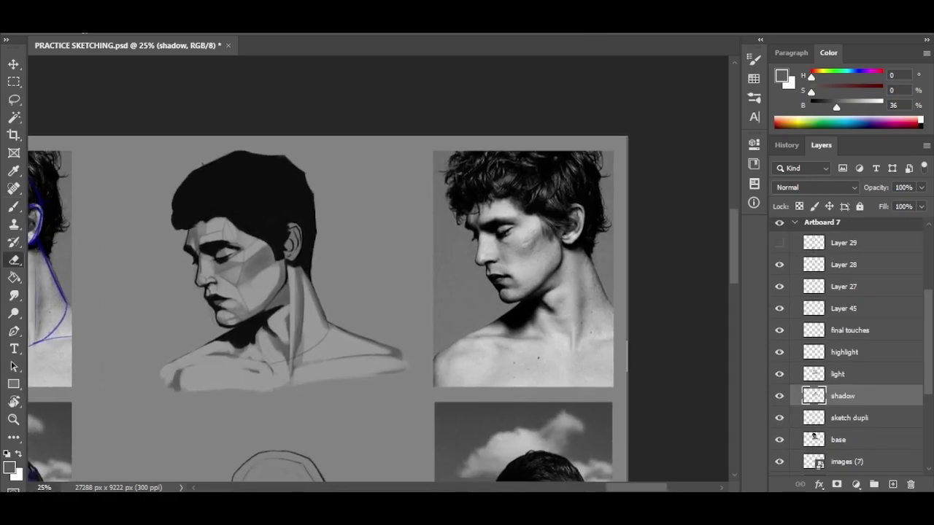
key(b)
key(e)
key(b)
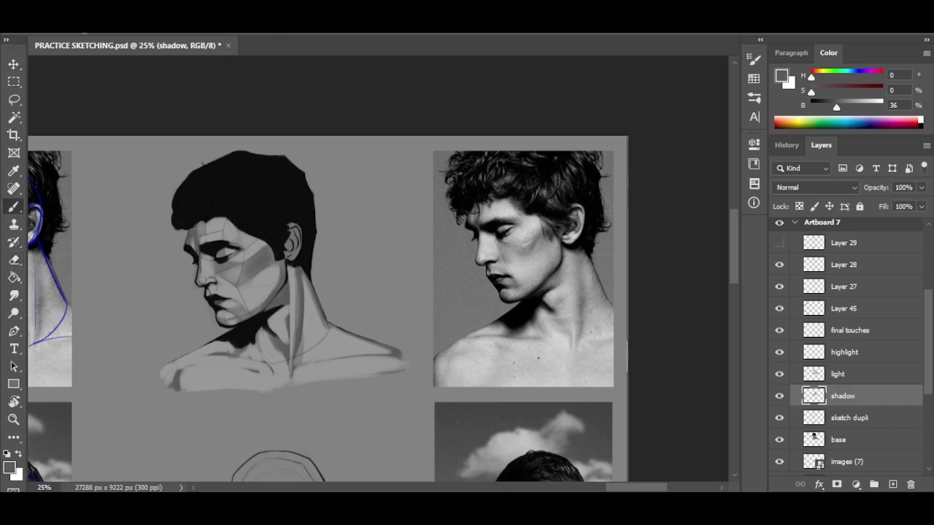
Hide the construction lines on Layer 28 and switch to erasing on the light layer.
scroll(327, 309, up, 1)
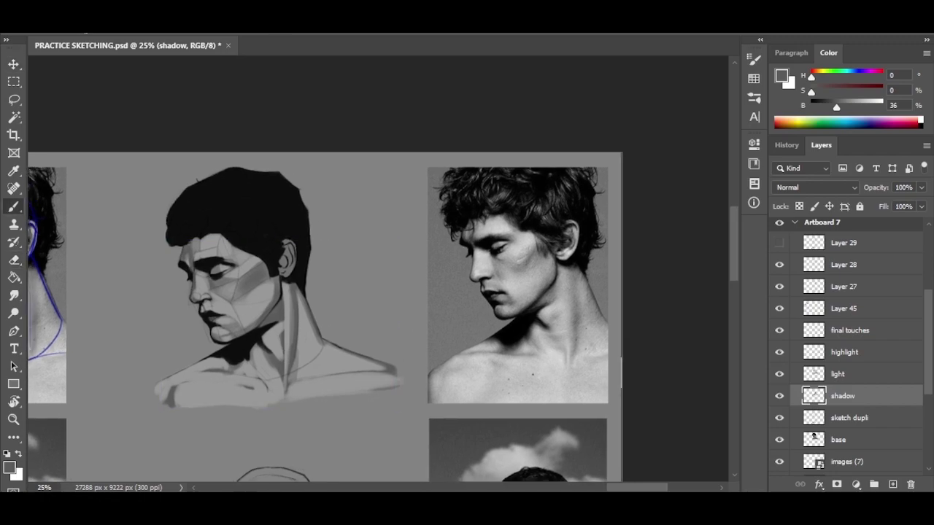
scroll(325, 316, right, 1)
click(779, 264)
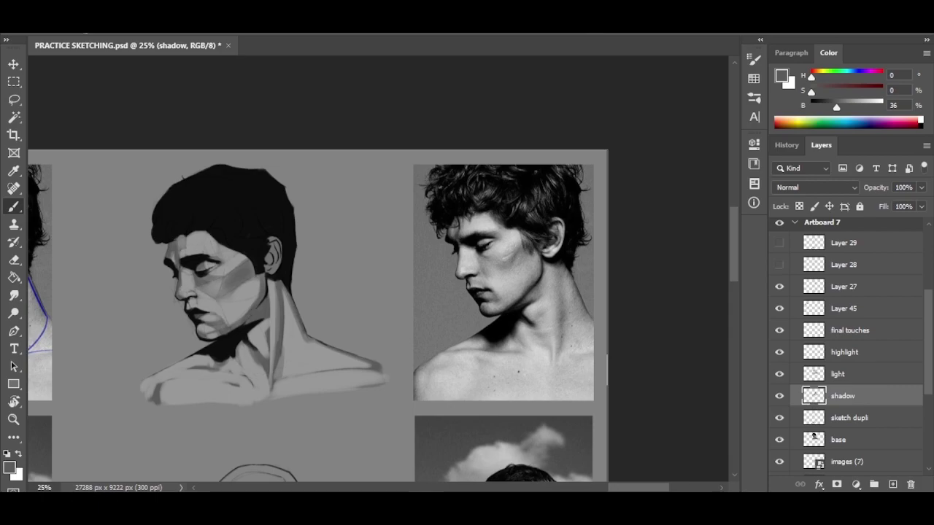
click(839, 374)
key(e)
scroll(325, 315, left, 2)
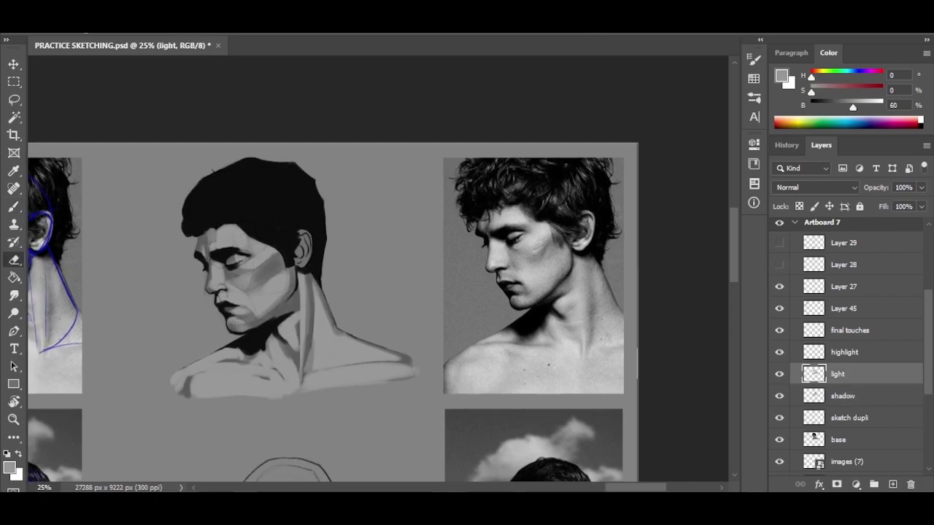
Refine the face's tonal planes on the light layer with darker tones sampled from the painting.
key(b)
alt+click(281, 305)
alt+click(288, 299)
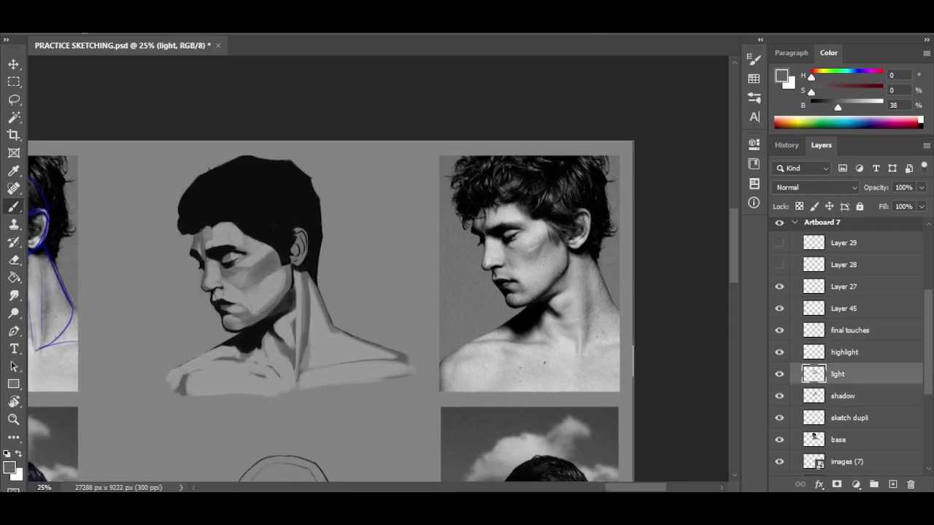
drag(289, 299, 356, 254)
drag(325, 218, 309, 257)
alt+click(292, 175)
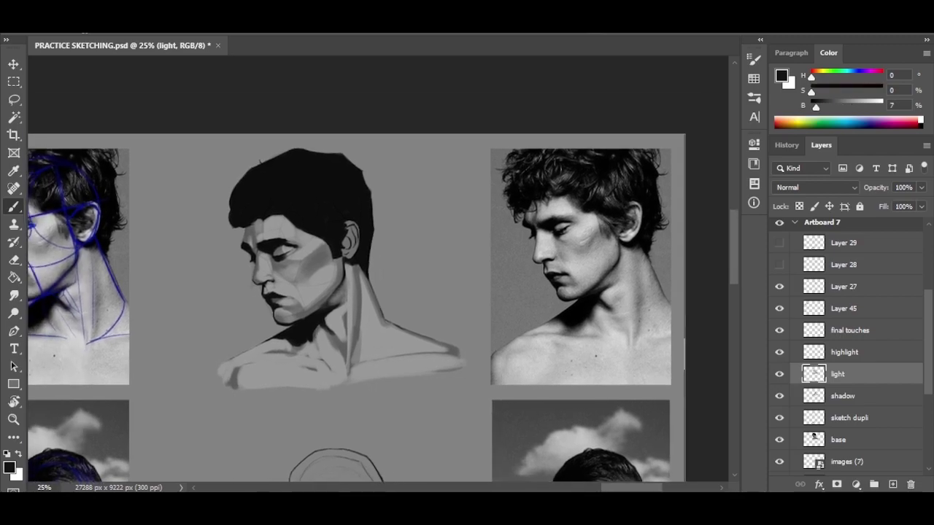
scroll(357, 312, right, 2)
alt+click(288, 299)
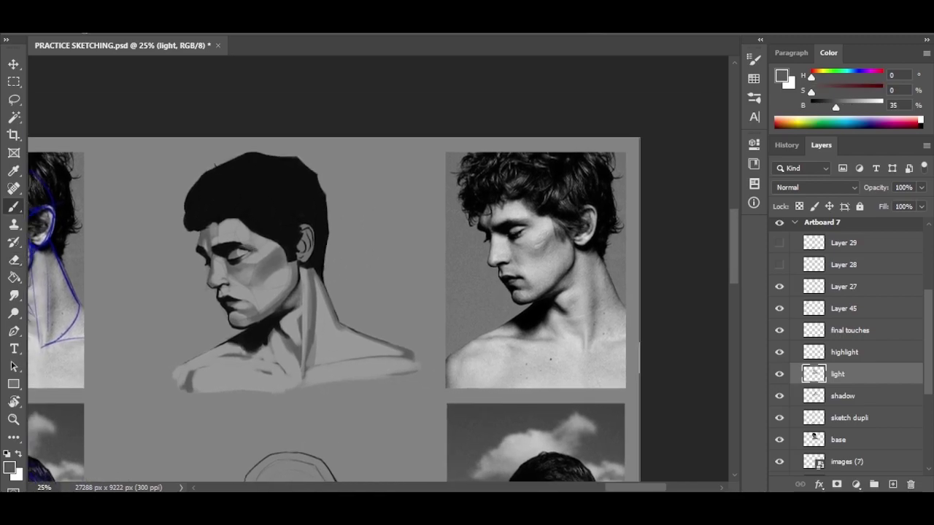
scroll(364, 292, right, 1)
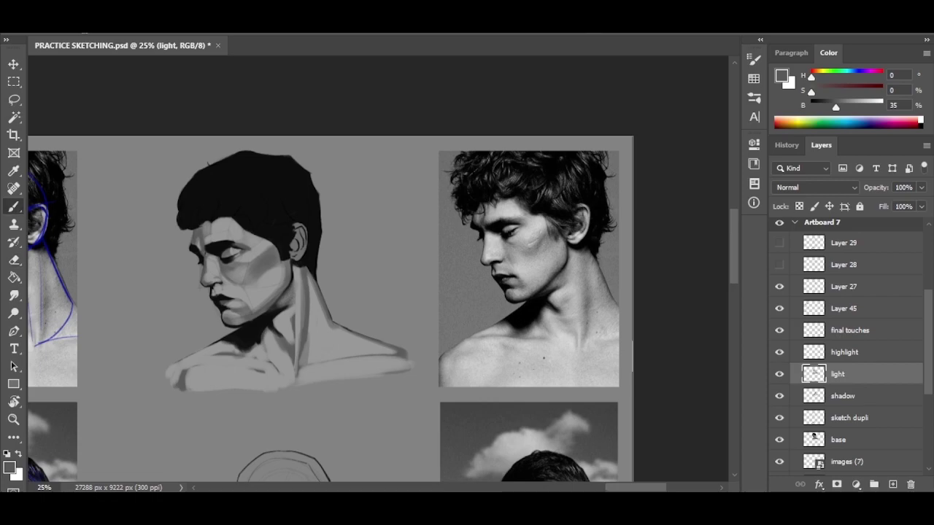
Touch up the dark shadows on the shadow layer and add 49% grey strokes across the chest on the light layer.
key(alt+bracketleft)
scroll(365, 307, right, 2)
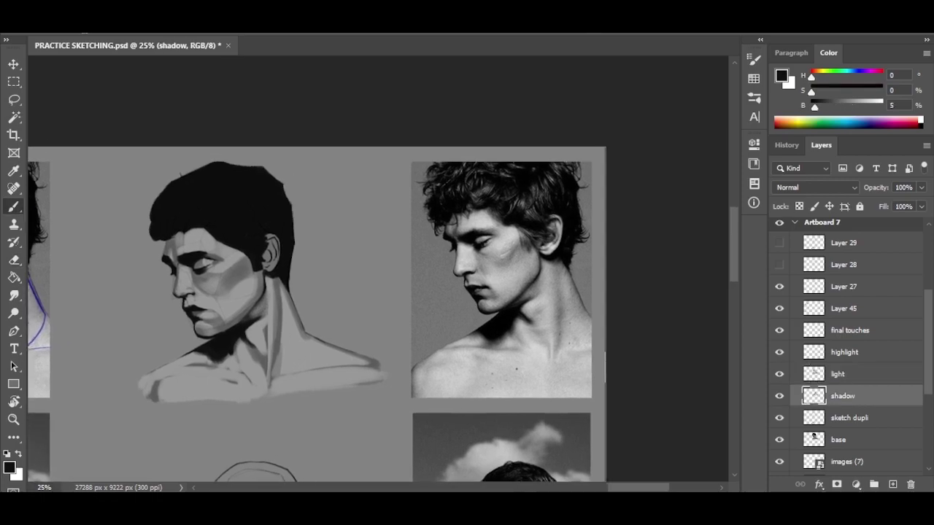
scroll(364, 307, down, 2)
key(alt+bracketright)
alt+click(275, 324)
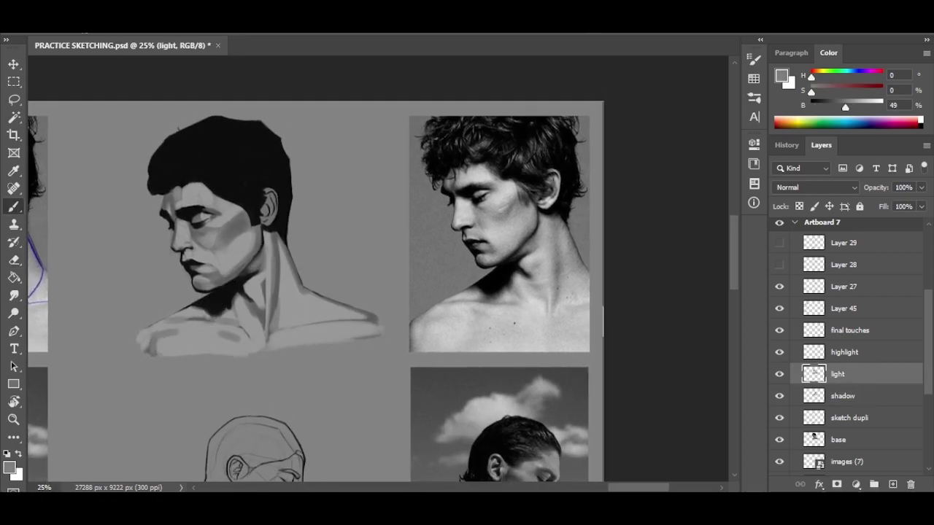
Shade the shoulders and collarbones with mid-grey and blend them into the 60% light grey.
scroll(314, 291, right, 2)
scroll(314, 292, up, 1)
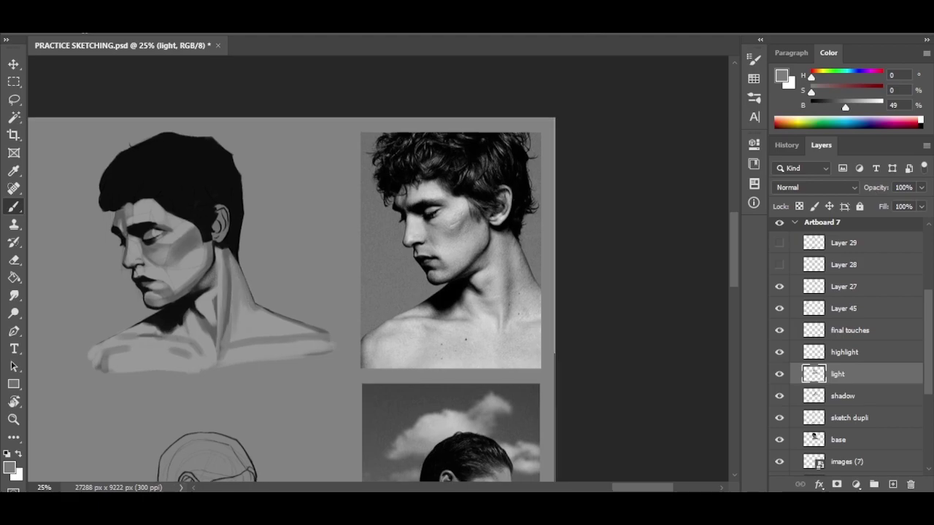
scroll(245, 324, right, 3)
alt+click(245, 325)
scroll(292, 297, left, 3)
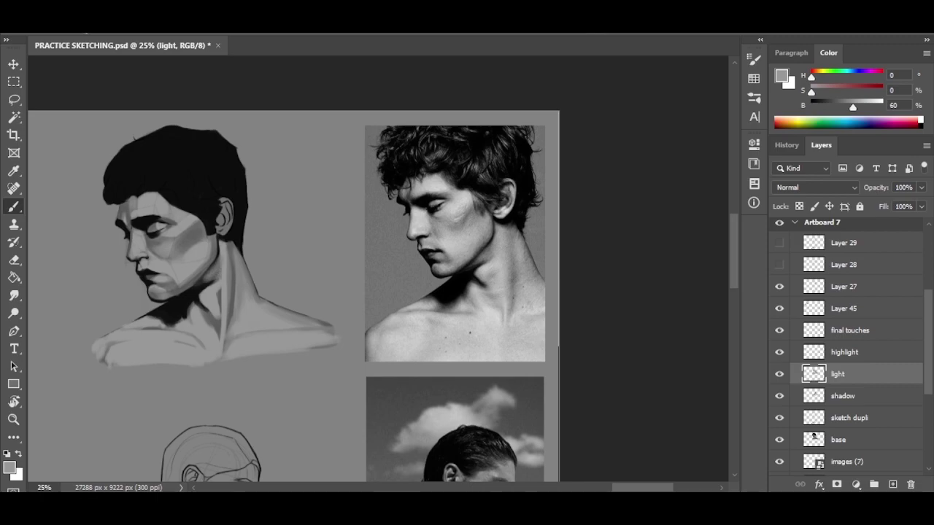
Deepen the cheek hollow and neck shading with 38% grey sampled from the portrait.
alt+click(191, 321)
mouse_move(187, 310)
mouse_down()
mouse_move(198, 334)
mouse_move(172, 372)
mouse_up()
alt+click(197, 335)
key(ctrl+plus)
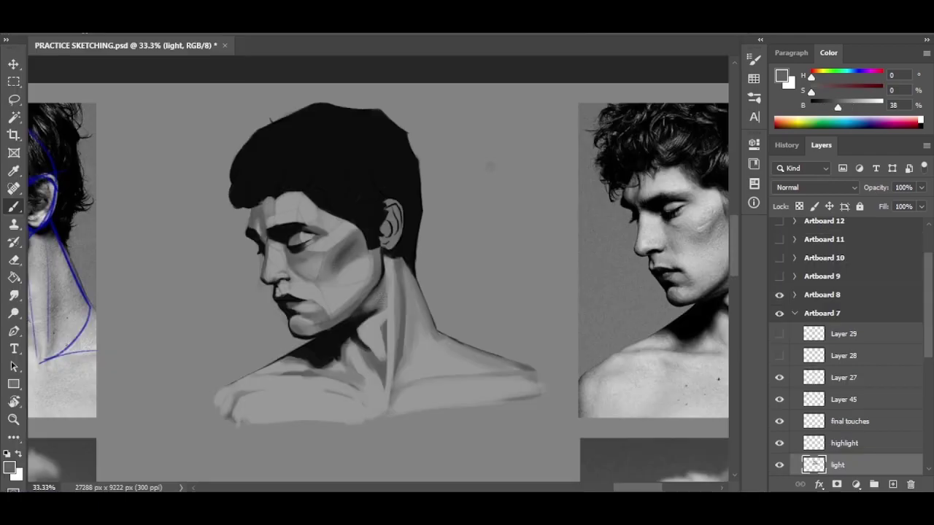
Define the ear, eye and mouth with sampled dark and mid tones on the light and shadow layers.
drag(292, 292, 272, 286)
alt+click(241, 175)
alt+click(417, 194)
mouse_move(416, 193)
mouse_down()
mouse_move(406, 211)
mouse_move(438, 213)
mouse_move(407, 199)
mouse_move(419, 191)
mouse_move(416, 208)
mouse_move(401, 207)
mouse_move(418, 204)
mouse_move(358, 174)
mouse_up()
key(e)
key(b)
key(alt+bracketleft)
alt+click(418, 203)
key(alt+bracketright)
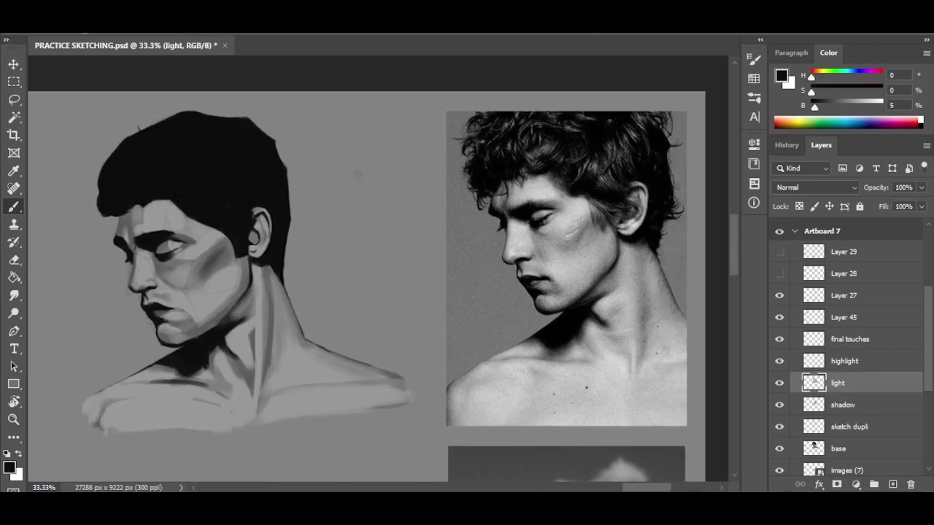
Blend the chest, collarbone and jaw transitions on the light layer using sampled greys.
alt+click(182, 381)
drag(219, 379, 275, 403)
alt+click(166, 352)
alt+click(194, 350)
alt+click(275, 404)
drag(219, 278, 219, 272)
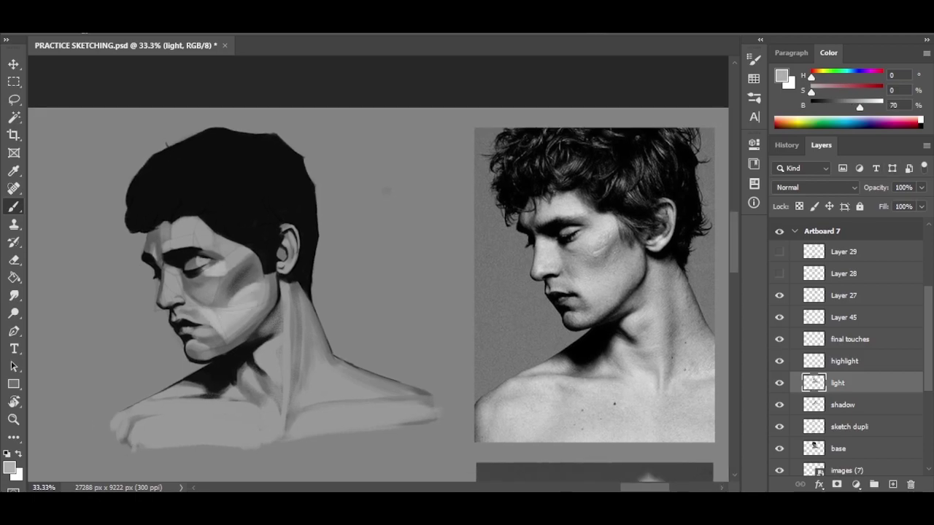
Brighten the forehead, eyelid, nose and cheek with 70% grey on the light layer, erasing stray strokes.
drag(232, 306, 246, 307)
drag(209, 241, 204, 252)
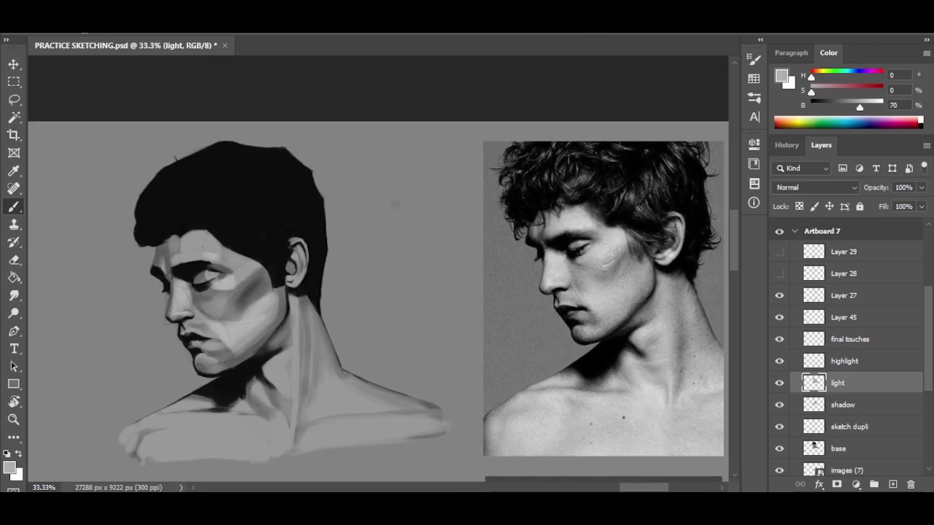
key(e)
drag(301, 240, 284, 226)
key(b)
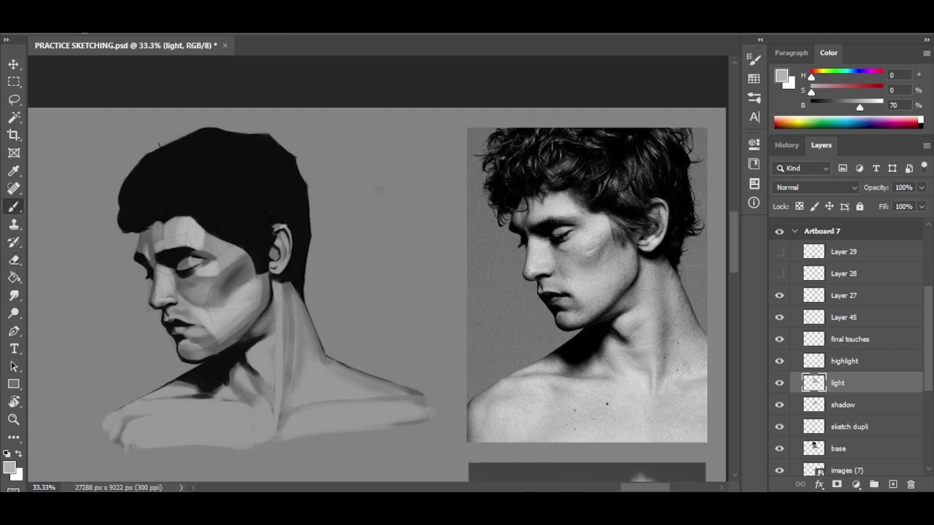
drag(266, 342, 246, 360)
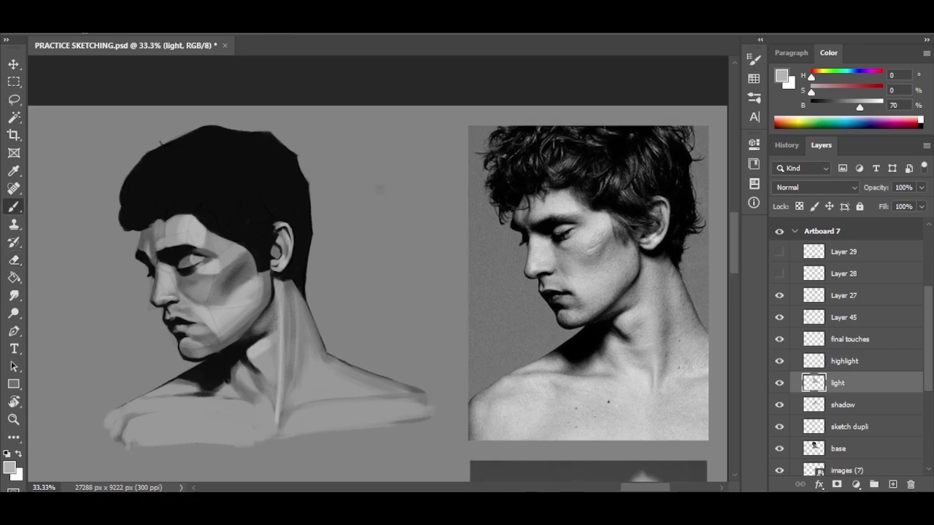
Add 70% grey highlights along the neck muscle, collarbones, chest and shoulders.
drag(365, 292, 304, 280)
drag(218, 328, 235, 328)
mouse_move(182, 393)
mouse_down()
mouse_move(103, 399)
mouse_move(87, 429)
mouse_up()
mouse_move(438, 291)
mouse_down()
mouse_move(387, 273)
mouse_move(303, 277)
mouse_move(432, 281)
mouse_move(516, 248)
mouse_move(501, 310)
mouse_move(551, 363)
mouse_move(529, 363)
mouse_move(560, 323)
mouse_up()
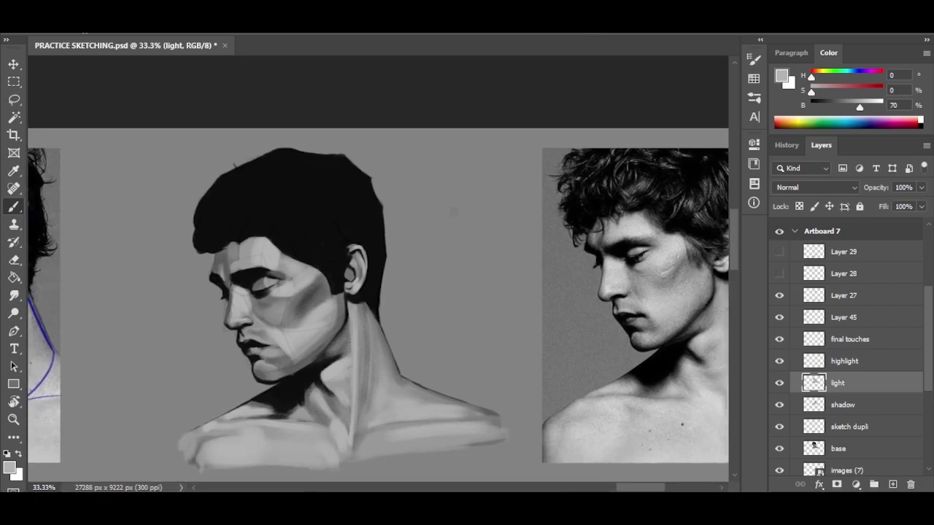
Refine the eyelid and brow tones on the light layer with sampled greys and a 10% dark.
drag(298, 296, 282, 273)
alt+click(300, 270)
alt+click(289, 261)
alt+click(218, 274)
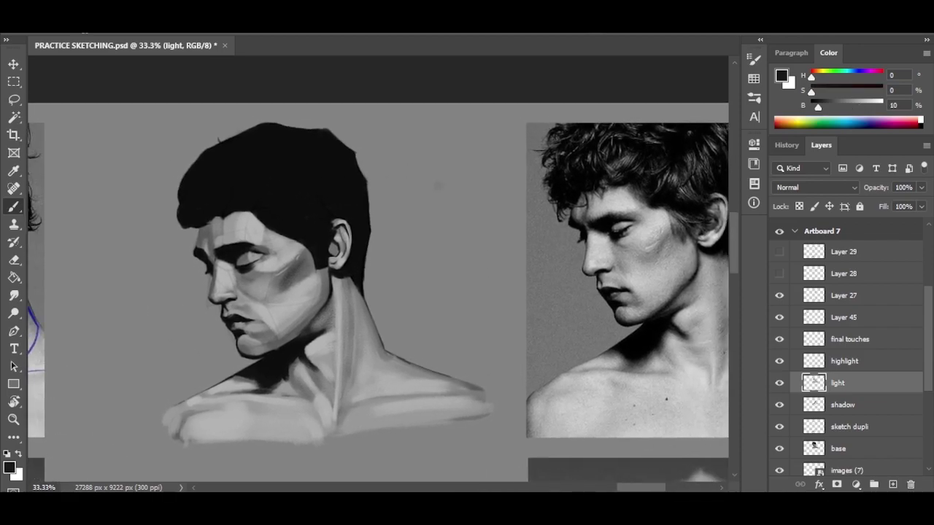
alt+click(205, 250)
key(super+x)
key(Escape)
Deepen the eye socket and nose bridge using sampled 17% and 48% greys on the shadow and light layers.
drag(243, 259, 227, 240)
key(alt+bracketleft)
alt+click(227, 241)
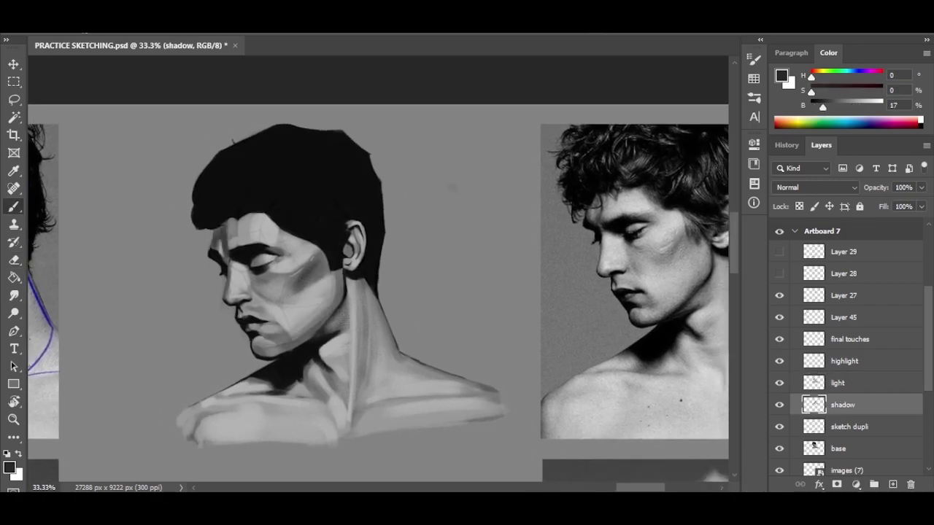
key(alt+bracketright)
alt+click(224, 248)
drag(292, 292, 299, 275)
key(alt+bracketleft)
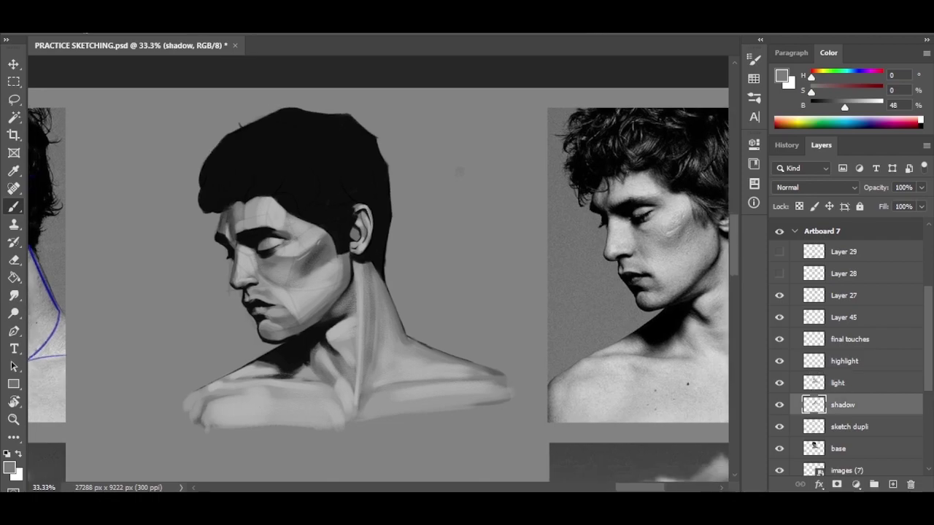
Brush sampled 38% grey into the dark sideburn beside the ear.
drag(365, 291, 303, 356)
key(alt+bracketright)
alt+click(302, 356)
mouse_move(284, 281)
mouse_down()
mouse_move(289, 309)
mouse_move(296, 283)
mouse_move(287, 275)
mouse_up()
key(alt+bracketleft)
key(alt+bracketleft)
key(alt+bracketleft)
Erase excess strokes around the sideburn and cheek on the light and shadow layers.
key(e)
key(alt+bracketright)
key(alt+bracketright)
key(alt+bracketleft)
key(alt+bracketright)
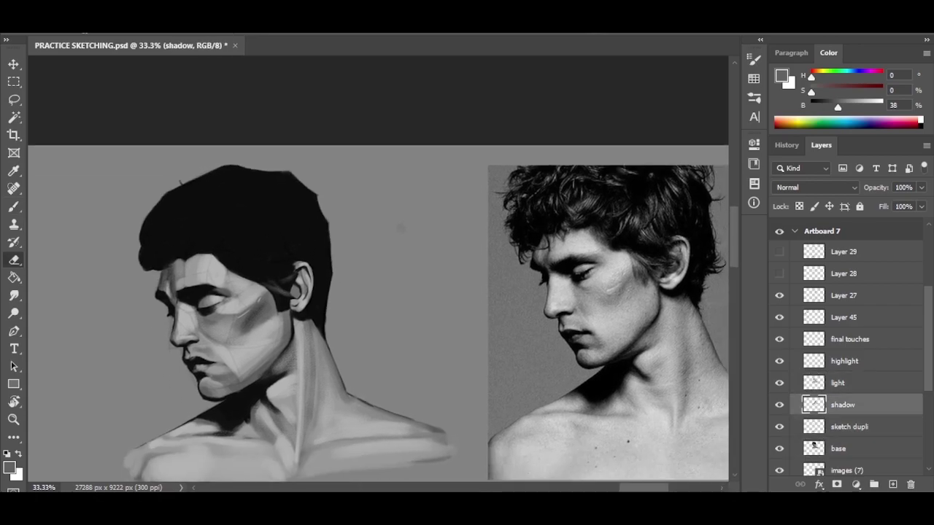
key(alt+bracketleft)
key(alt+bracketleft)
Block in the first hair locks above the ear and on the crown with 40% grey on the light layer.
key(b)
key(alt+bracketright)
key(alt+bracketright)
drag(365, 292, 368, 319)
key(alt+bracketright)
alt+click(255, 350)
mouse_move(318, 205)
mouse_down()
mouse_move(297, 227)
mouse_move(292, 284)
mouse_move(252, 310)
mouse_up()
drag(270, 263, 239, 296)
Extend the 40% grey curls across the top and front of the hair on the light layer.
drag(365, 292, 365, 312)
drag(262, 285, 282, 286)
mouse_move(226, 272)
mouse_down()
mouse_move(209, 296)
mouse_move(219, 262)
mouse_move(183, 272)
mouse_up()
drag(364, 292, 371, 305)
drag(270, 230, 208, 268)
mouse_move(365, 292)
mouse_down()
mouse_move(412, 300)
mouse_move(364, 292)
mouse_move(395, 298)
mouse_move(357, 300)
mouse_move(346, 323)
mouse_move(357, 318)
mouse_up()
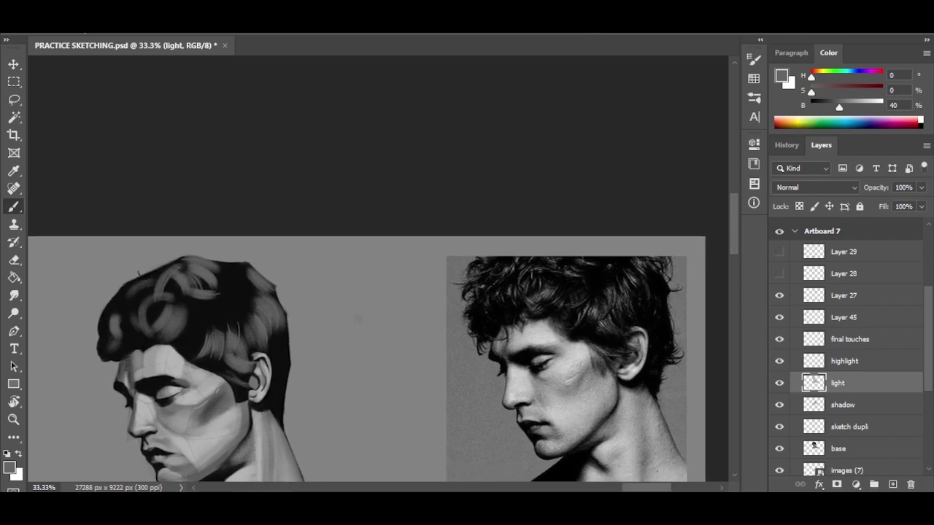
Clean up the hair locks with the eraser and brush in finer strands over the crown, fringe and sides.
drag(358, 319, 381, 265)
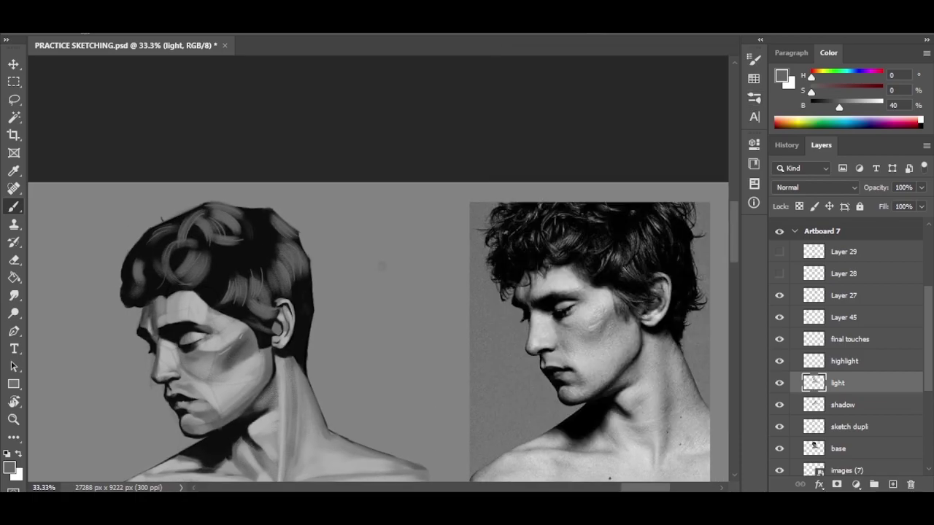
mouse_move(381, 266)
mouse_down()
mouse_move(412, 233)
mouse_move(474, 293)
mouse_up()
key(e)
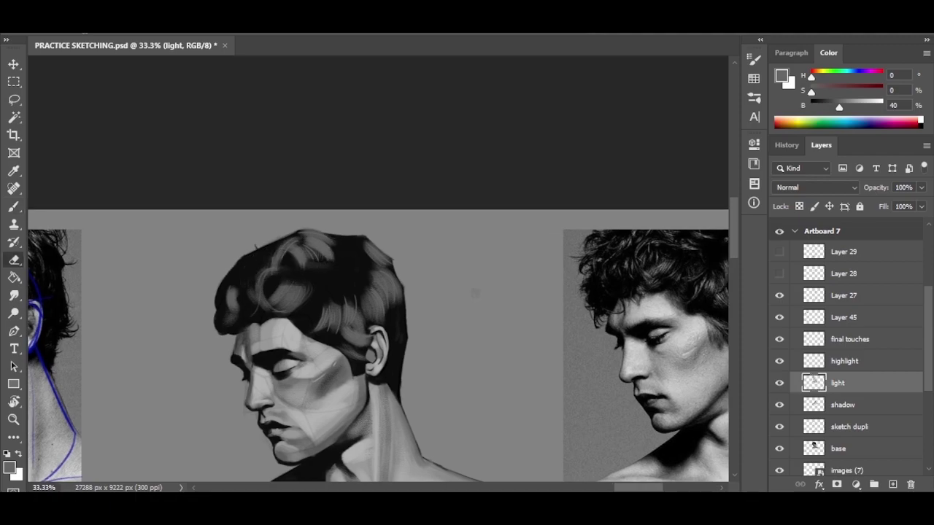
mouse_move(474, 293)
mouse_down()
mouse_move(437, 309)
mouse_move(451, 224)
mouse_move(428, 292)
mouse_move(458, 302)
mouse_move(450, 267)
mouse_up()
key(b)
key(alt+bracketright)
mouse_move(379, 292)
mouse_down()
mouse_move(342, 285)
mouse_move(292, 207)
mouse_move(315, 207)
mouse_move(324, 236)
mouse_move(346, 207)
mouse_move(389, 223)
mouse_move(378, 230)
mouse_up()
key(alt+bracketleft)
key(alt+bracketright)
drag(318, 157, 217, 234)
Break up the front hairline and outer edge of the hair with 5% grey curls on the final touches layer.
key(alt+bracketright)
alt+click(217, 234)
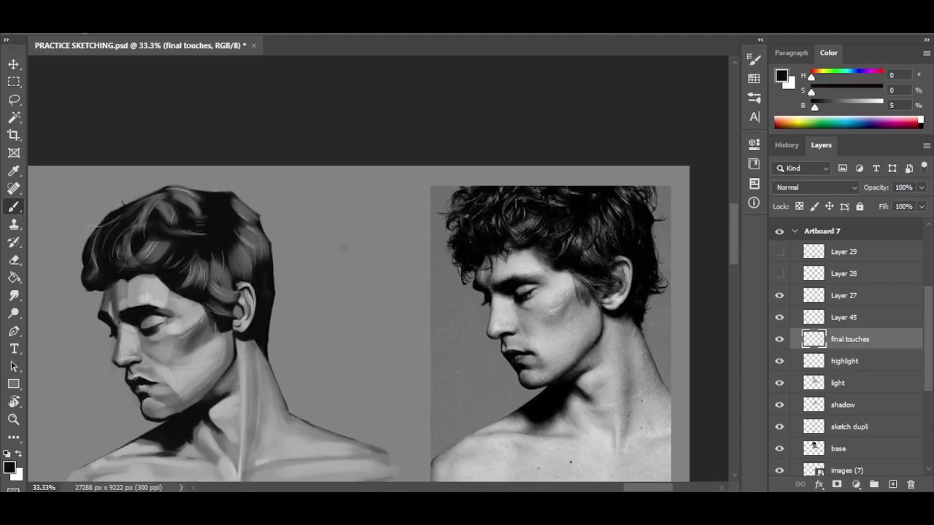
drag(240, 303, 262, 325)
drag(109, 255, 144, 223)
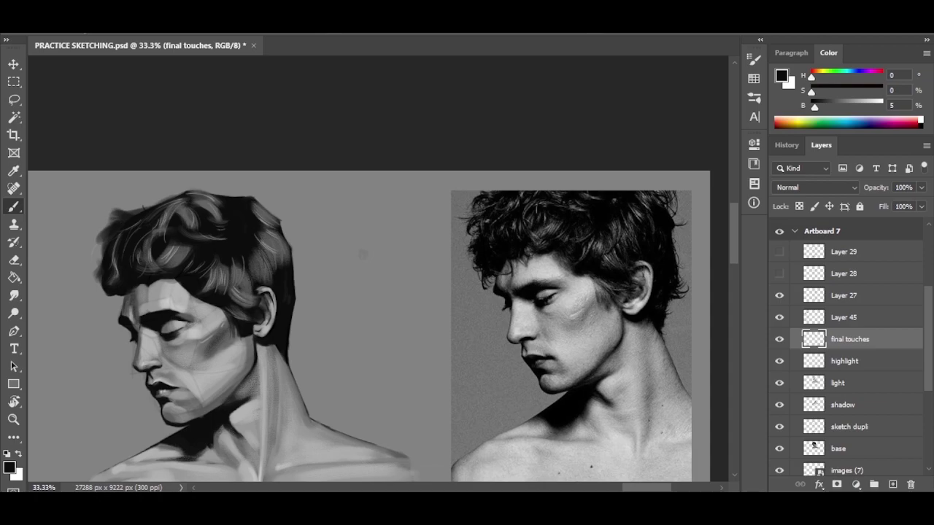
drag(169, 254, 200, 266)
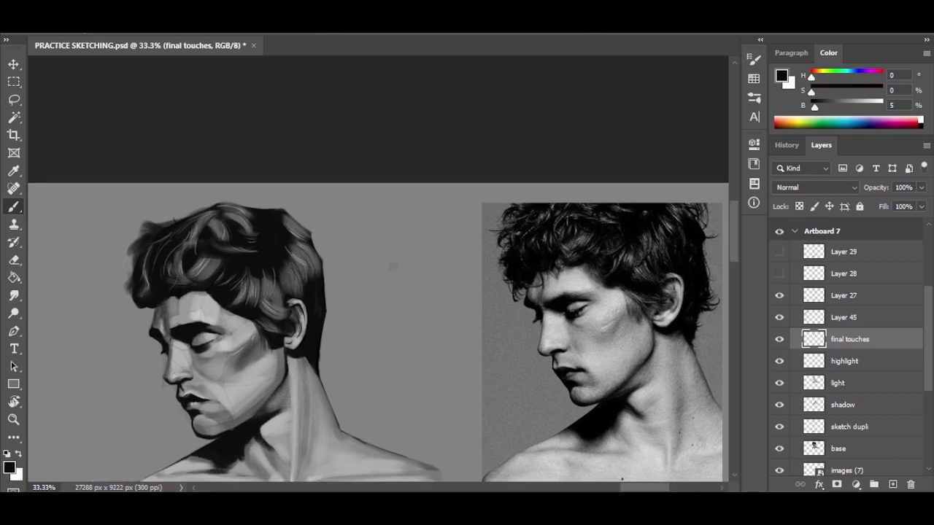
drag(150, 223, 179, 219)
mouse_move(142, 307)
mouse_down()
mouse_move(139, 323)
mouse_move(188, 313)
mouse_move(177, 313)
mouse_up()
Add fine loose strands along the crown and back of the head on the final touches layer.
mouse_move(365, 328)
mouse_down()
mouse_move(323, 333)
mouse_move(336, 331)
mouse_up()
drag(233, 213, 263, 211)
drag(196, 213, 292, 204)
drag(364, 328, 418, 272)
drag(319, 232, 325, 262)
drag(446, 220, 461, 169)
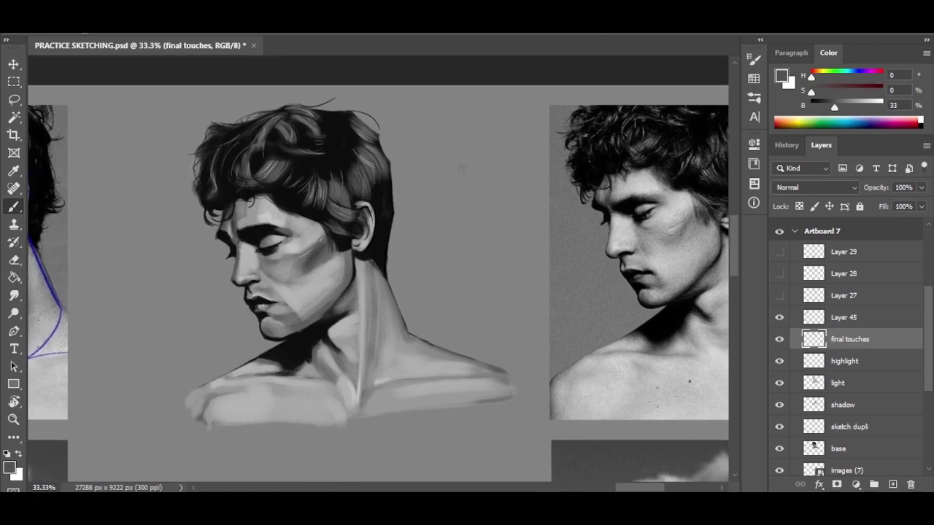
Blend the forehead, brow and nose bridge on the light layer with sampled greys, including 56% grey.
key(alt+bracketleft)
key(alt+bracketleft)
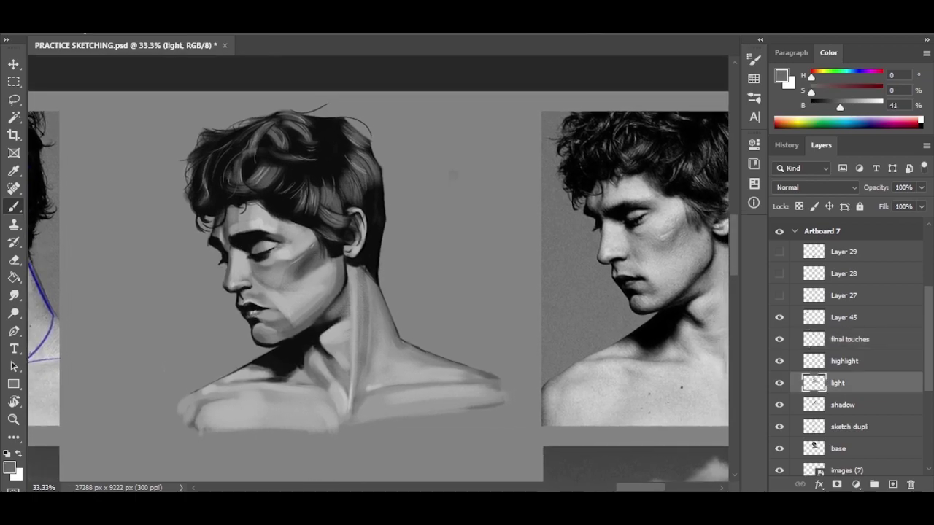
drag(230, 248, 202, 209)
alt+click(247, 257)
alt+click(203, 248)
alt+click(202, 209)
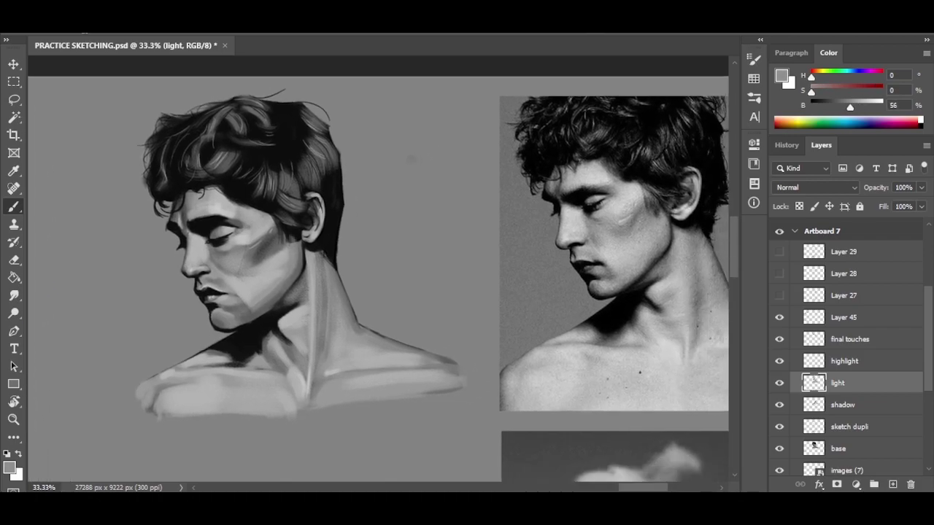
Smooth the cheek and jaw planes on the light layer with sampled 68% grey.
drag(290, 271, 300, 251)
alt+click(252, 266)
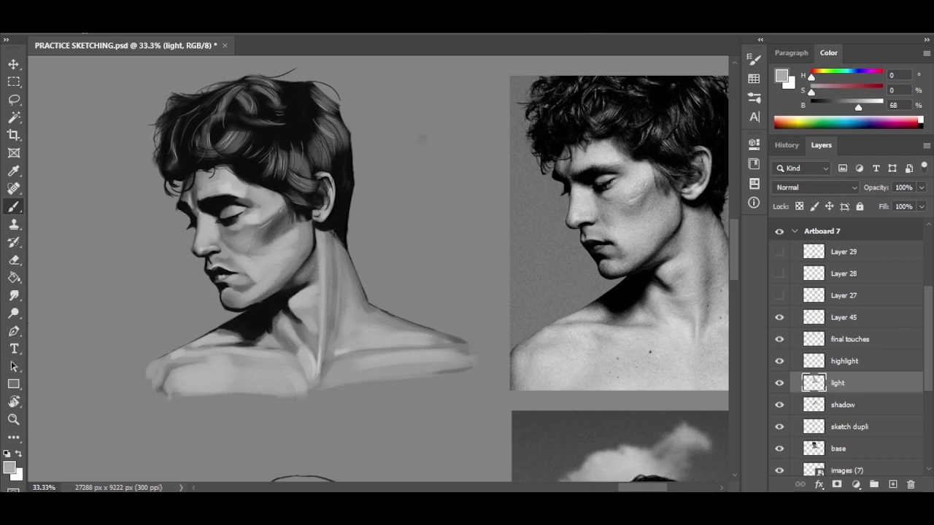
mouse_move(241, 293)
mouse_down()
mouse_move(270, 298)
mouse_move(257, 314)
mouse_move(226, 318)
mouse_up()
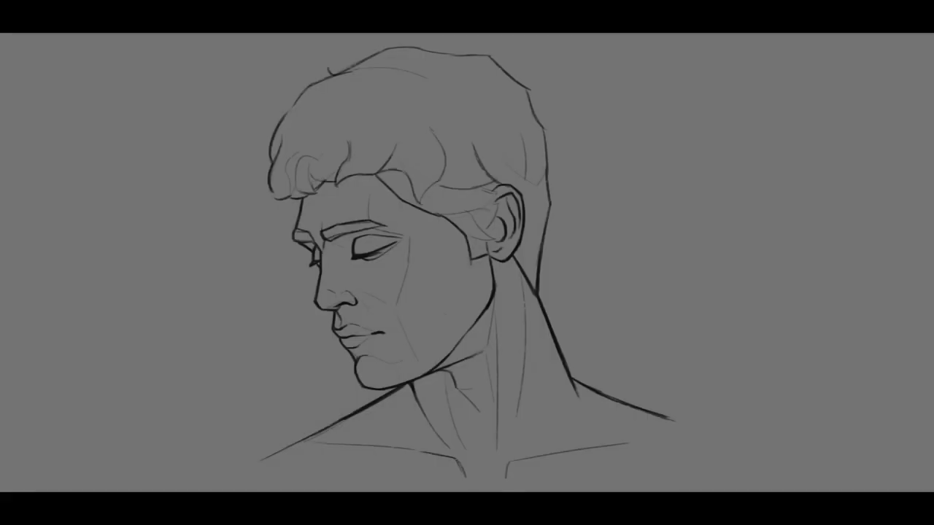